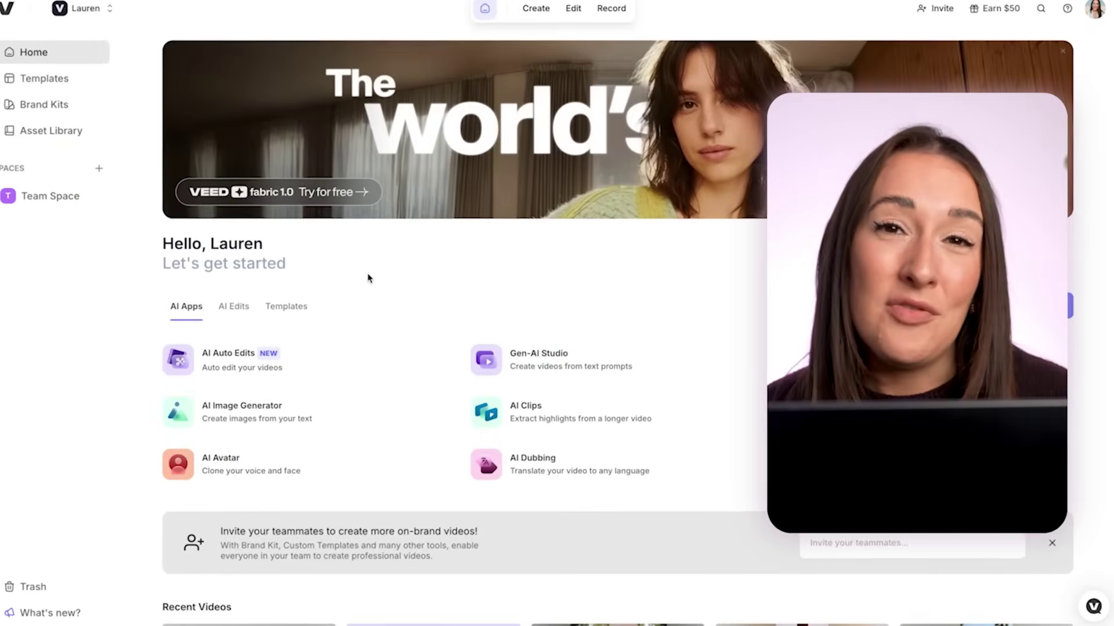
Start a Fabric 1.0 talking video and open the options for adding its character.
{"action": "left_click", "coordinate": [311, 198]}
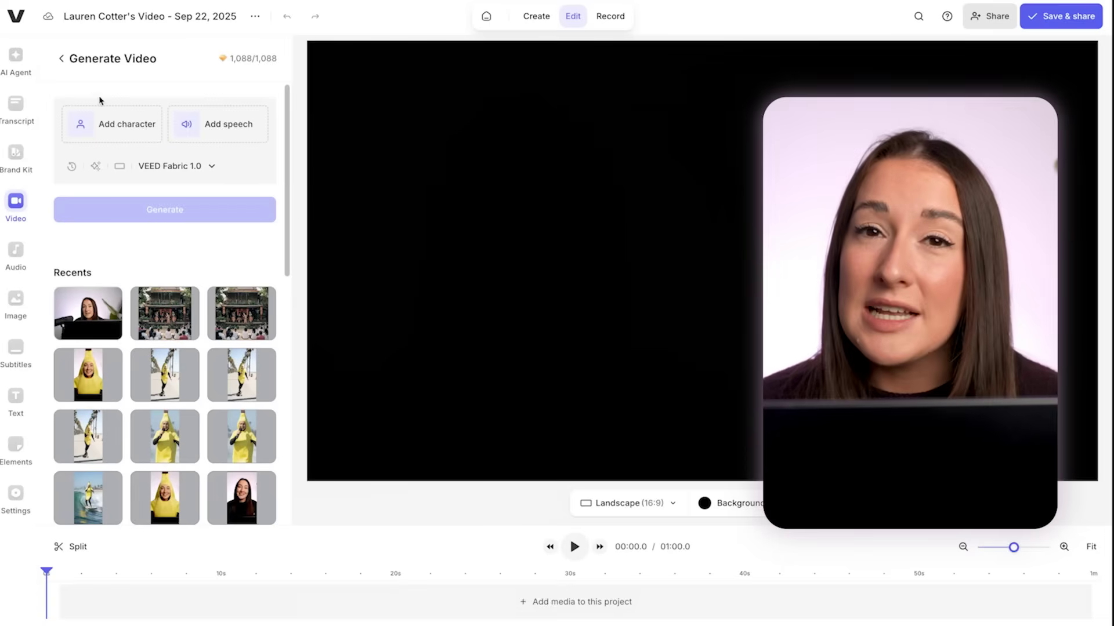
{"action": "left_click", "coordinate": [91, 120]}
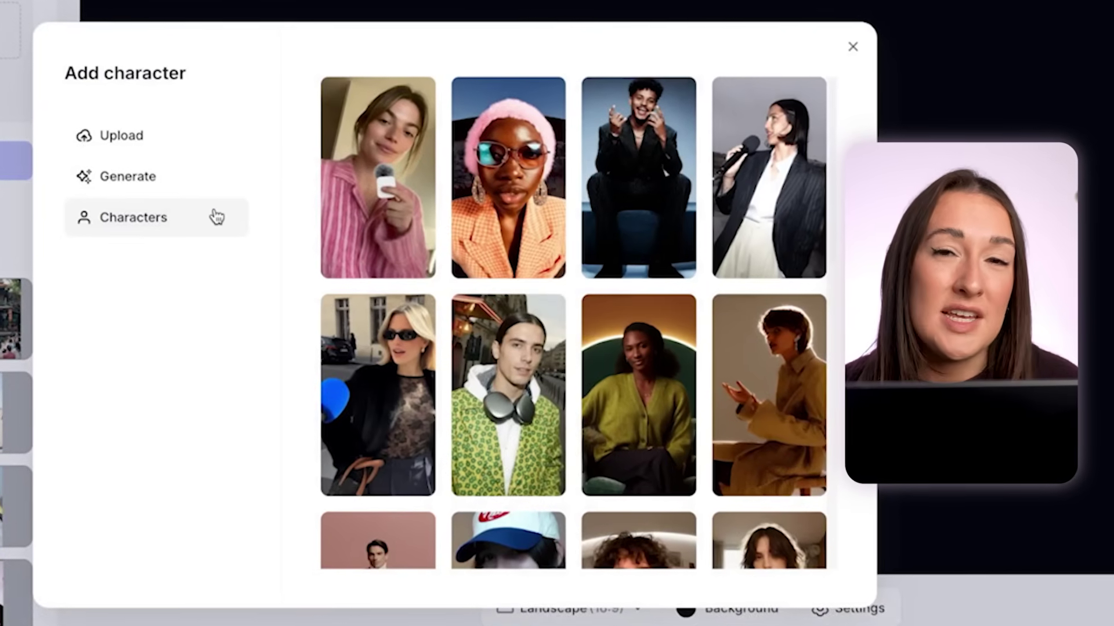
{"action": "left_click", "coordinate": [199, 185]}
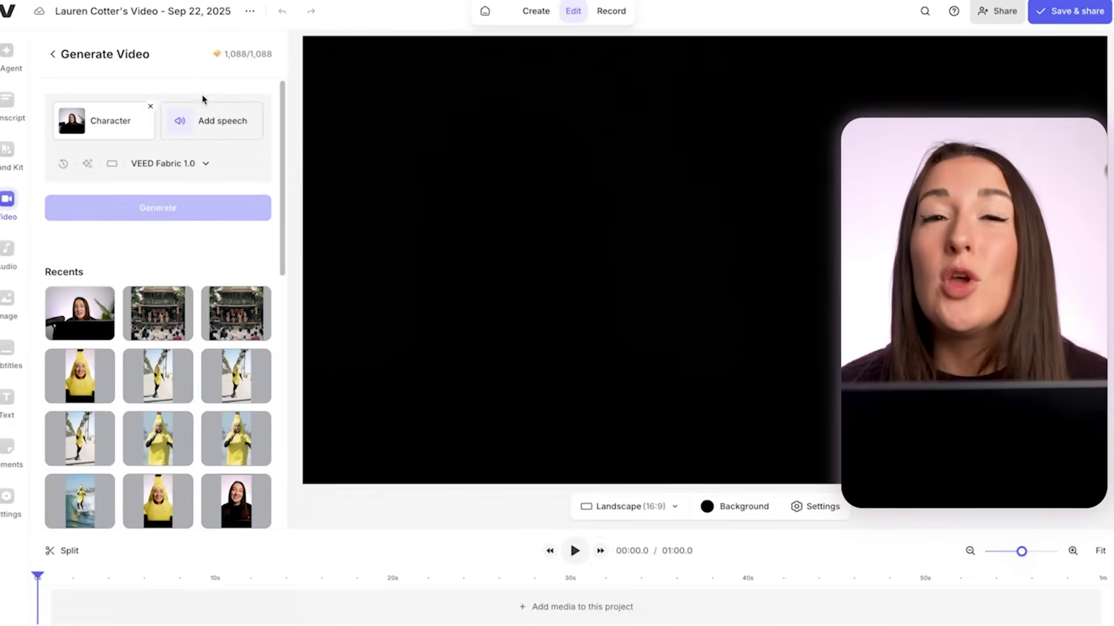
Upload the 12-second audio file as the character's speech and generate the talking video.
{"action": "left_click", "coordinate": [209, 119]}
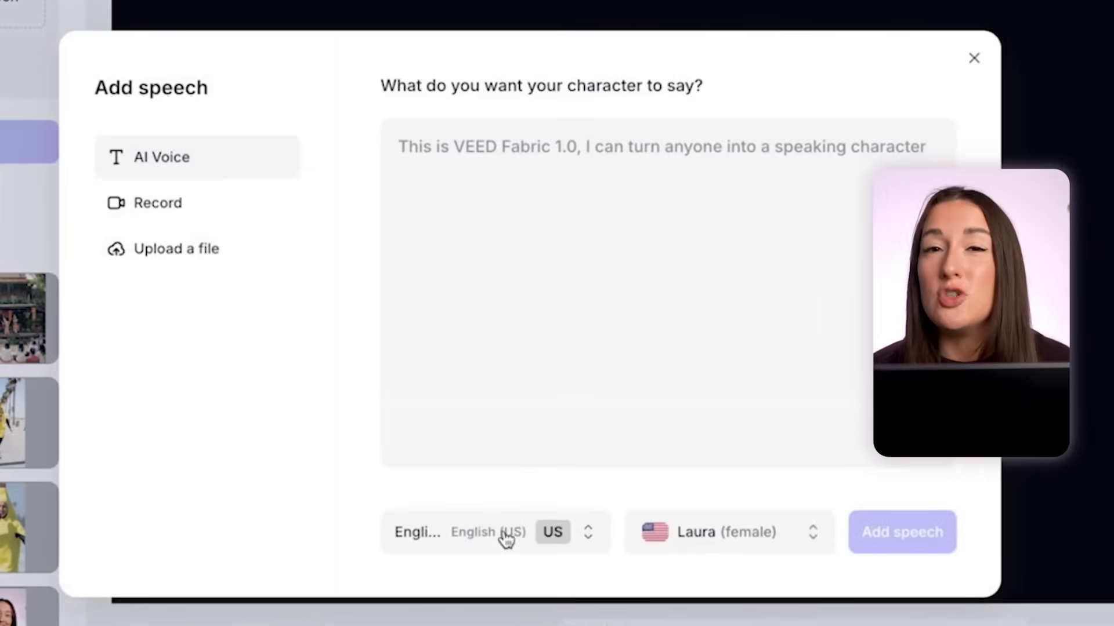
{"action": "left_click", "coordinate": [219, 203]}
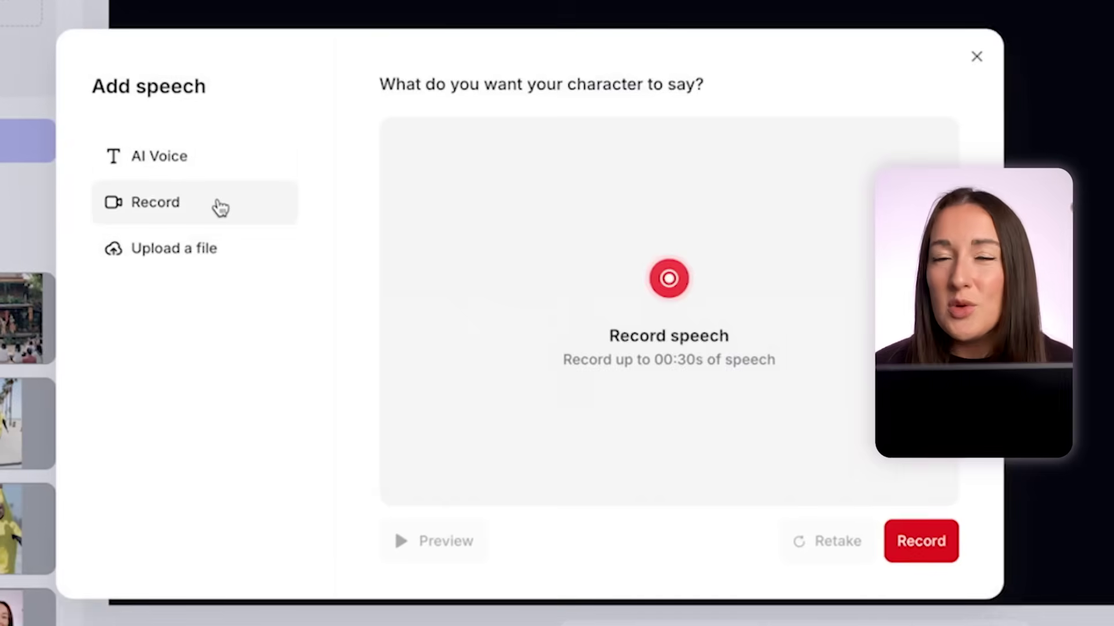
{"action": "left_click", "coordinate": [176, 264]}
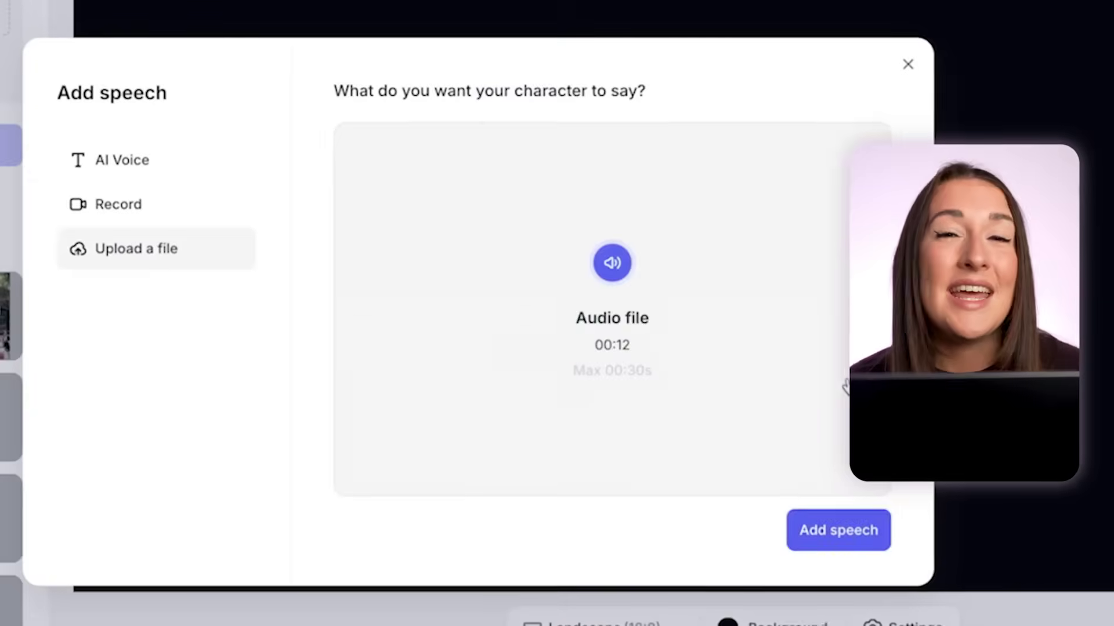
{"action": "left_click", "coordinate": [848, 529]}
{"action": "left_click", "coordinate": [374, 214]}
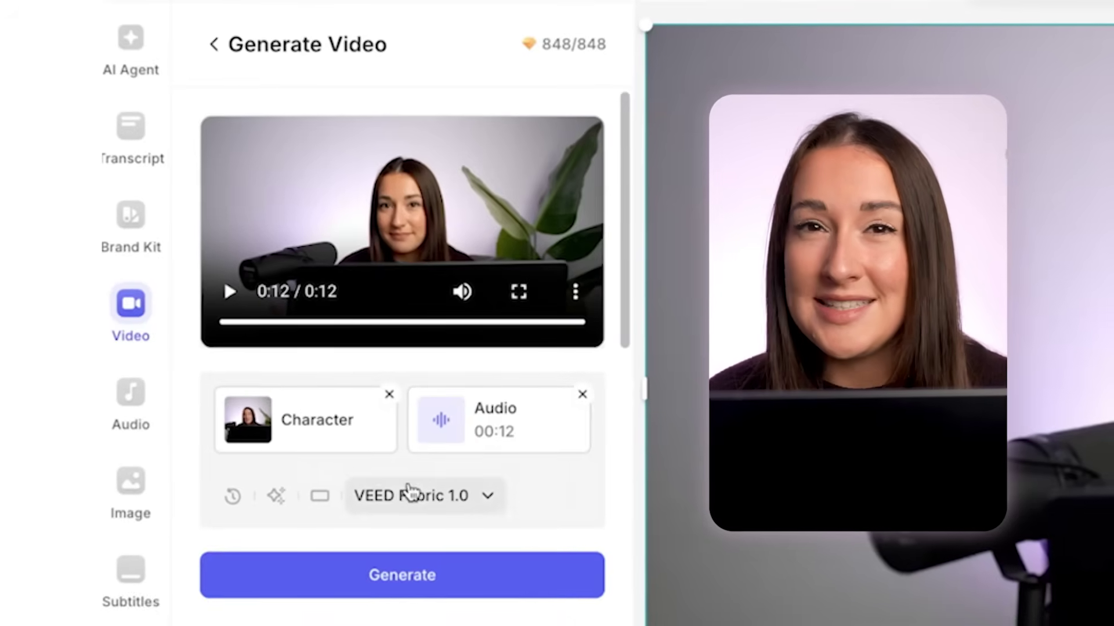
Remove the current character and browse for the second photo to upload as the character.
{"action": "left_click", "coordinate": [391, 397]}
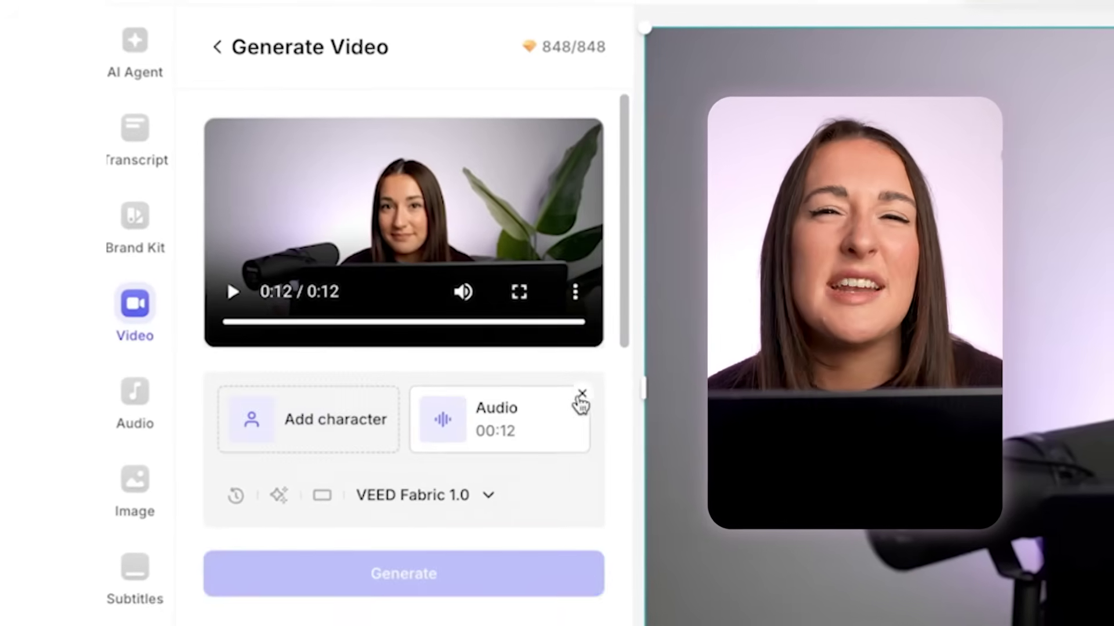
{"action": "left_click", "coordinate": [335, 419]}
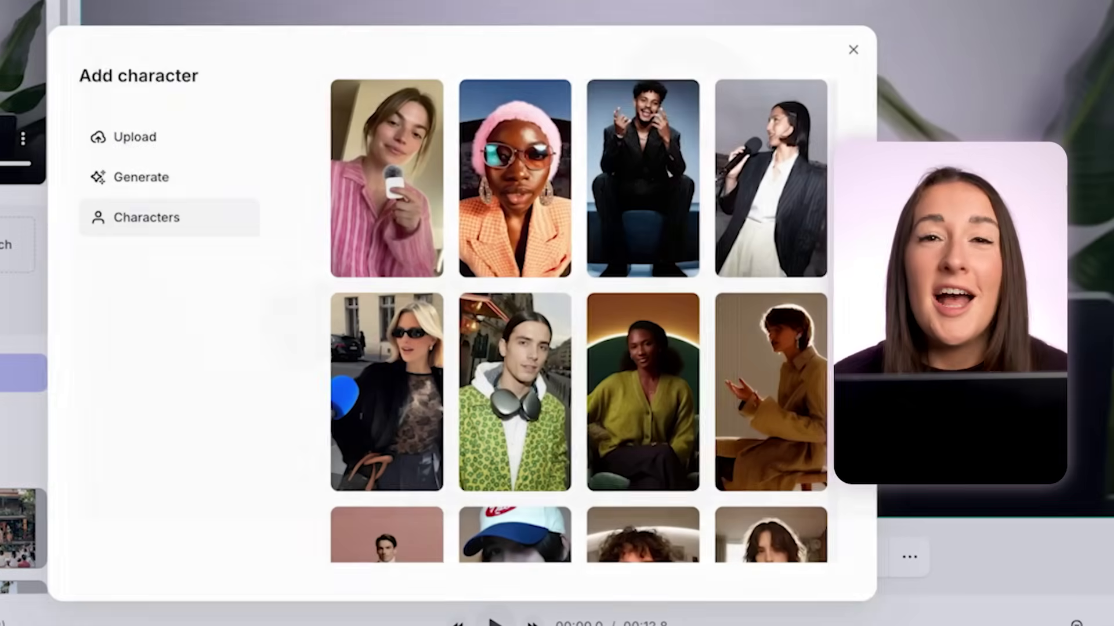
{"action": "left_click", "coordinate": [174, 150]}
{"action": "left_click", "coordinate": [509, 234]}
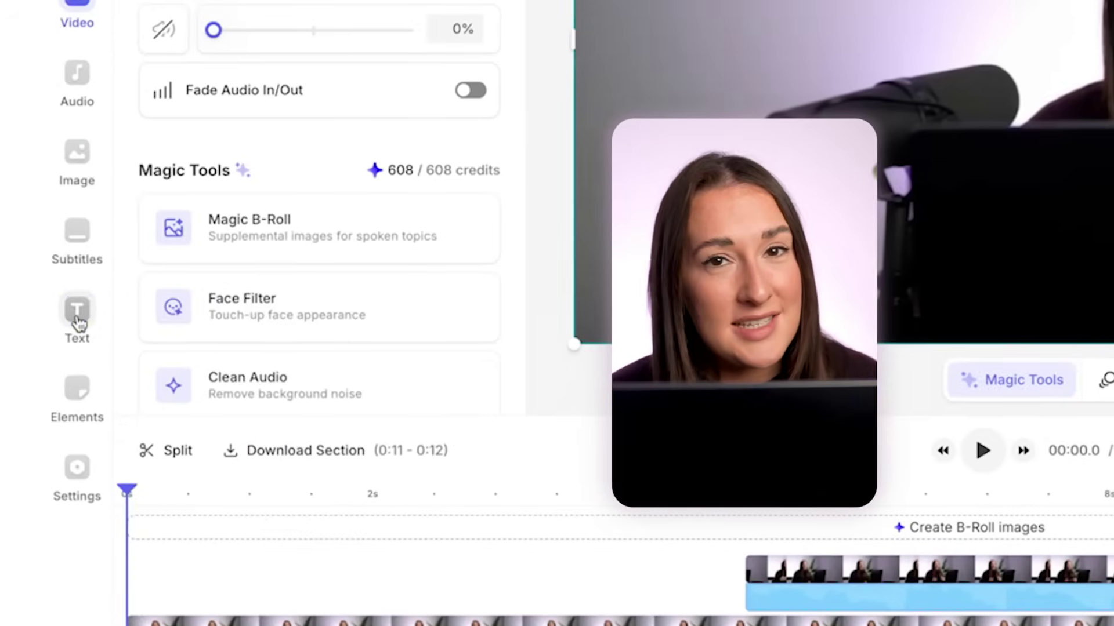
Open the text templates to begin the lower-third name title.
{"action": "left_click", "coordinate": [77, 313]}
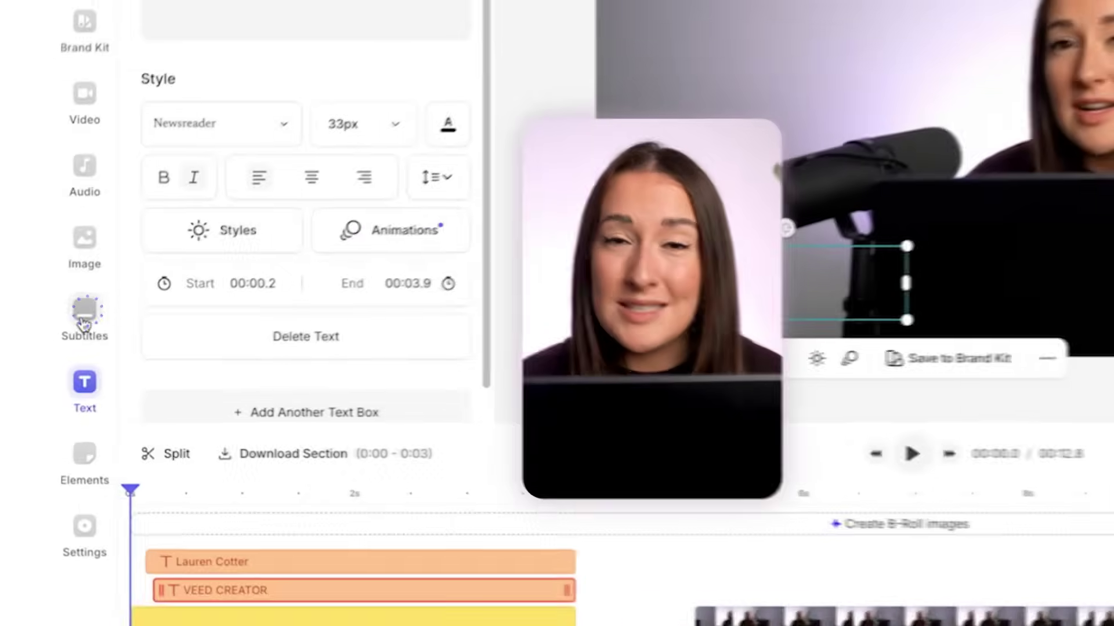
Auto-subtitle the full project with English (UK) chosen as the spoken language.
{"action": "left_click", "coordinate": [15, 348]}
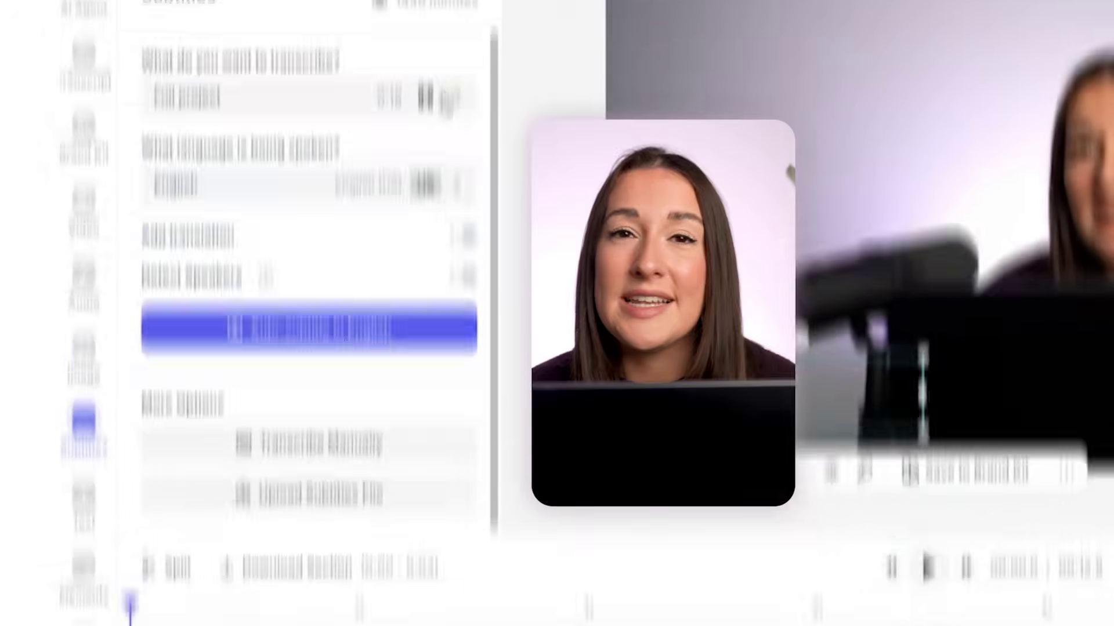
{"action": "left_click", "coordinate": [348, 203]}
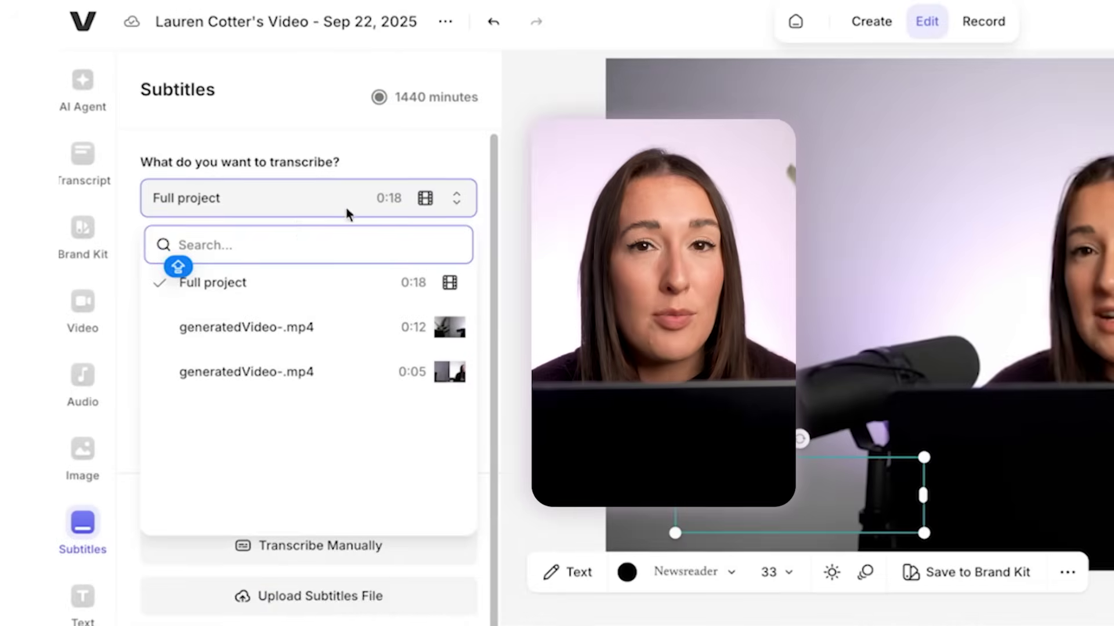
{"action": "left_click", "coordinate": [264, 285]}
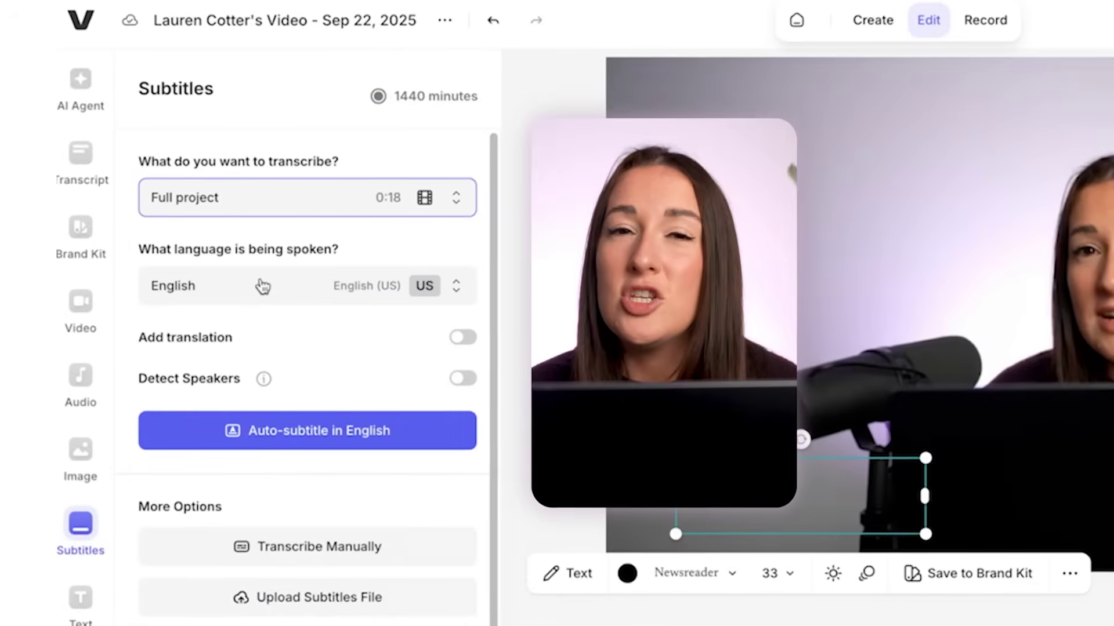
{"action": "left_click", "coordinate": [335, 286]}
{"action": "type", "text": "ENGLI"}
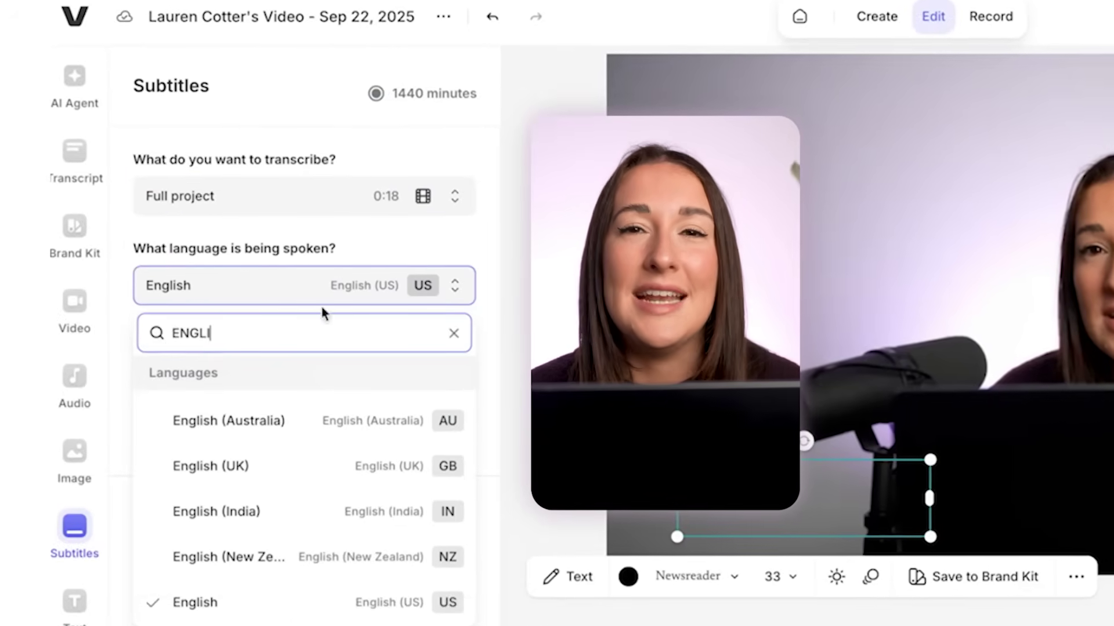
{"action": "left_click", "coordinate": [292, 485]}
{"action": "left_click", "coordinate": [265, 440]}
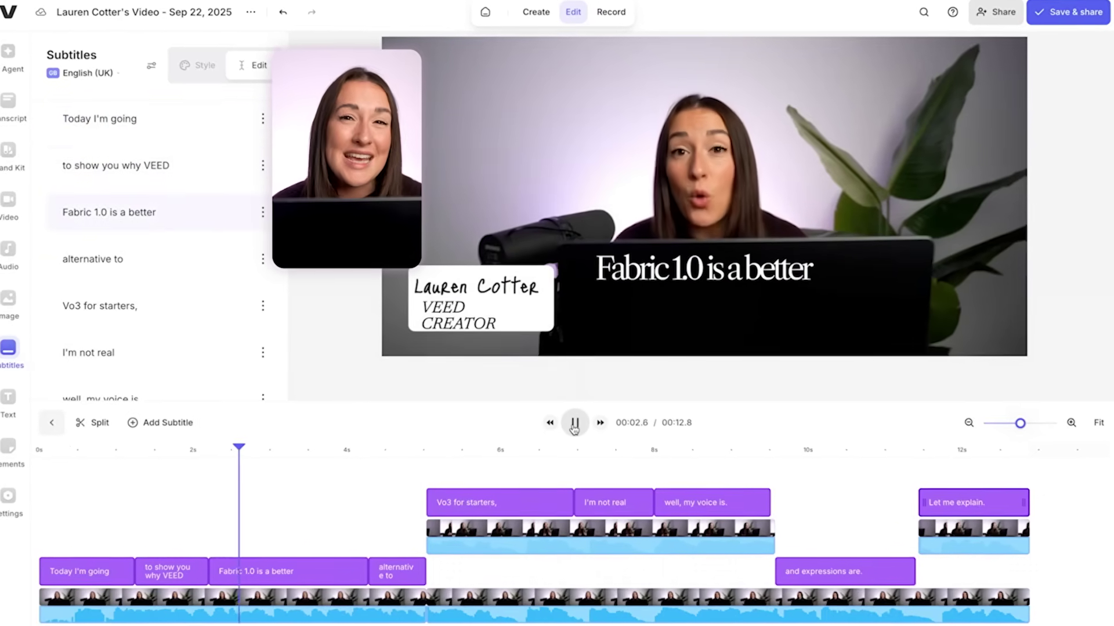
Pause playback and select Vo3 in the 'Vo3 for starters,' subtitle to replace it with VEO3.
{"action": "left_click", "coordinate": [574, 426]}
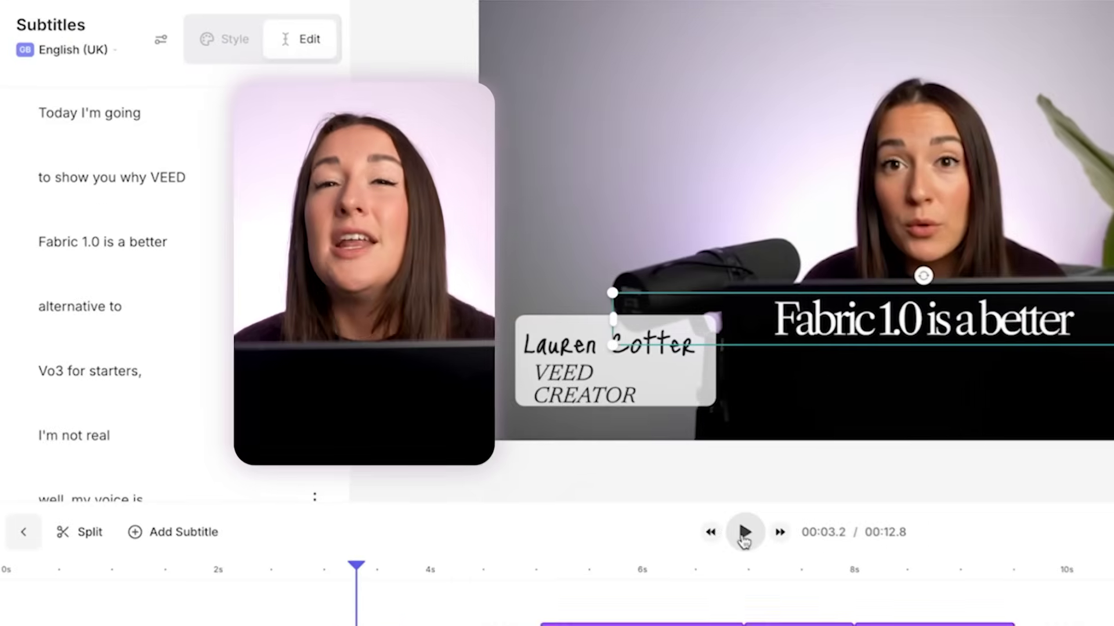
{"action": "left_click", "coordinate": [157, 377]}
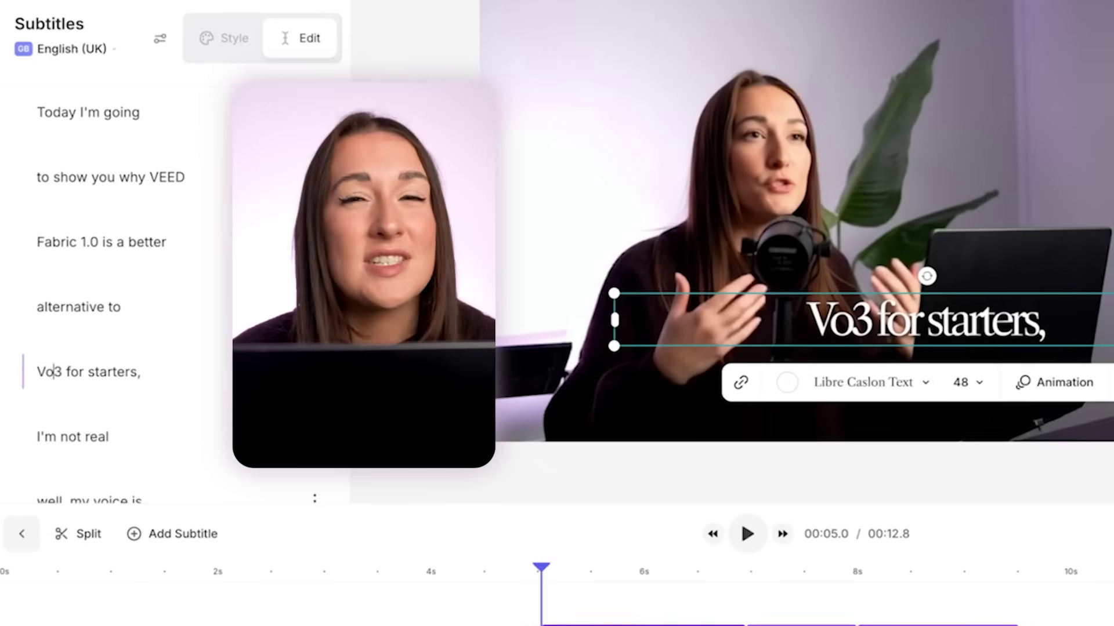
{"action": "left_click_drag", "start_coordinate": [58, 371], "coordinate": [33, 372]}
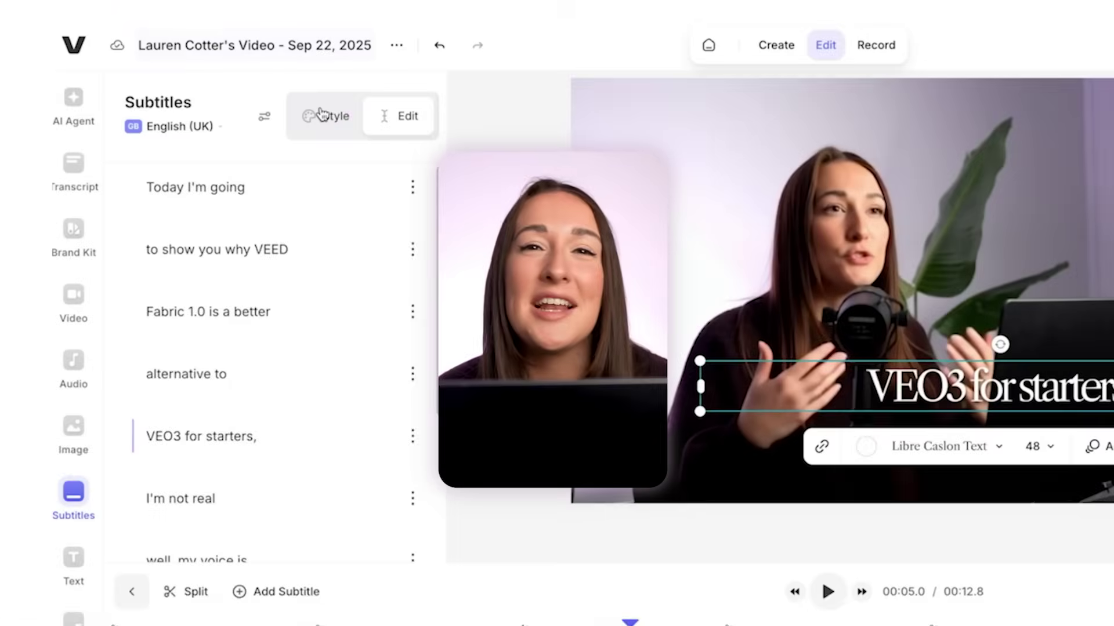
Edit the current subtitle style preset, reducing the caption size from 48 to 47.
{"action": "left_click", "coordinate": [214, 31]}
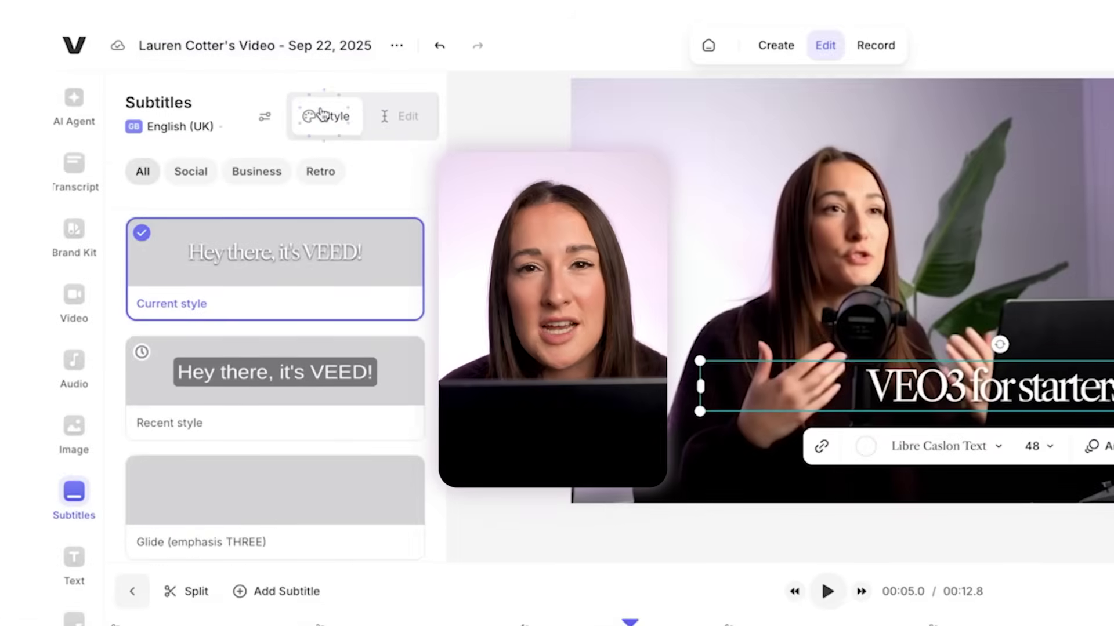
{"action": "scroll", "coordinate": [369, 383], "scroll_direction": "down", "scroll_amount": 10}
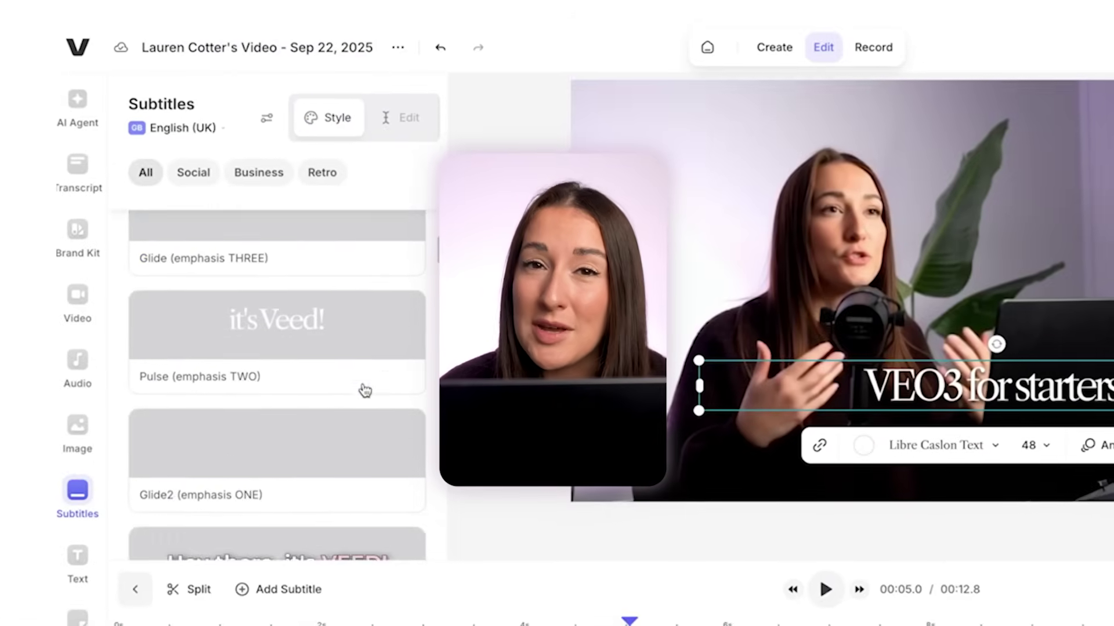
{"action": "scroll", "coordinate": [365, 389], "scroll_direction": "up", "scroll_amount": 10}
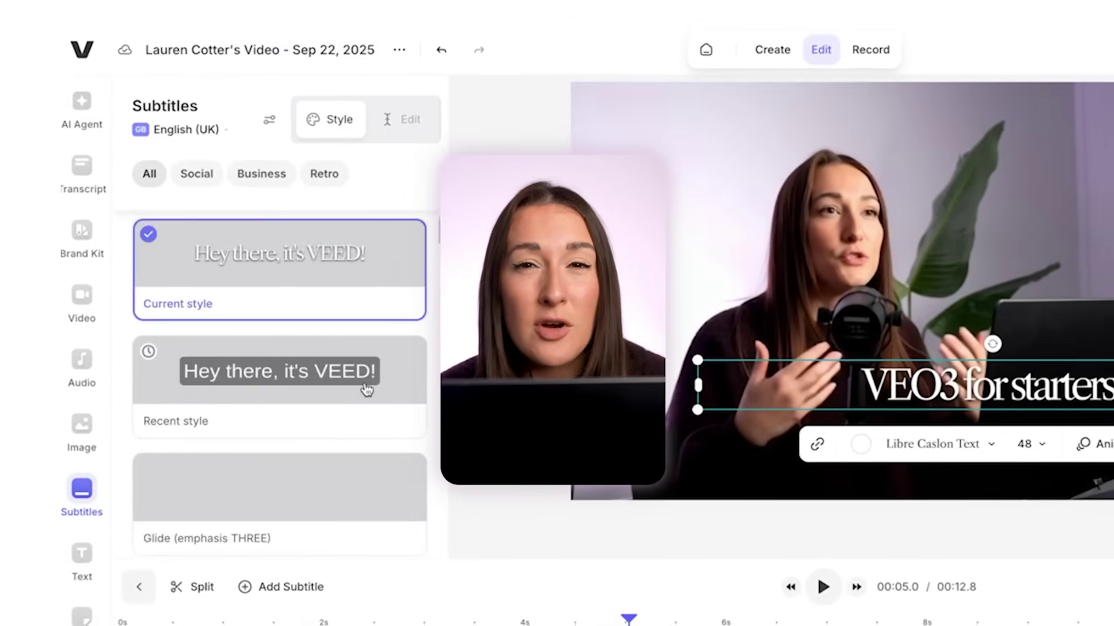
{"action": "left_click", "coordinate": [399, 303]}
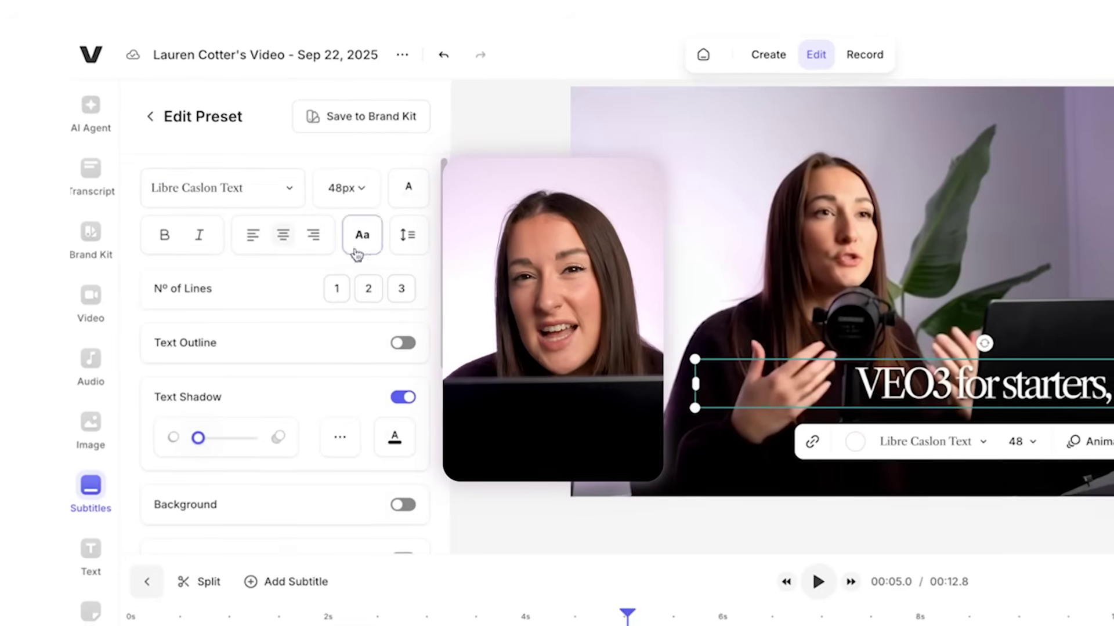
{"action": "scroll", "coordinate": [304, 390], "scroll_direction": "down", "scroll_amount": 3}
{"action": "left_click", "coordinate": [402, 358]}
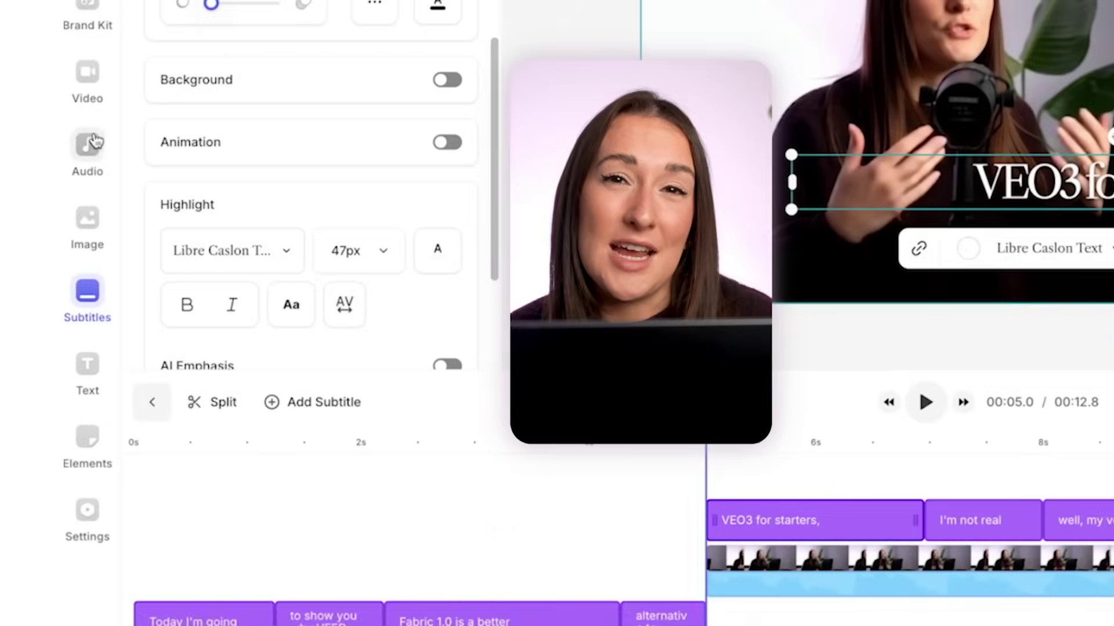
Filter stock music to Ambient, preview Sunset Garden and add it to the project.
{"action": "left_click", "coordinate": [88, 143]}
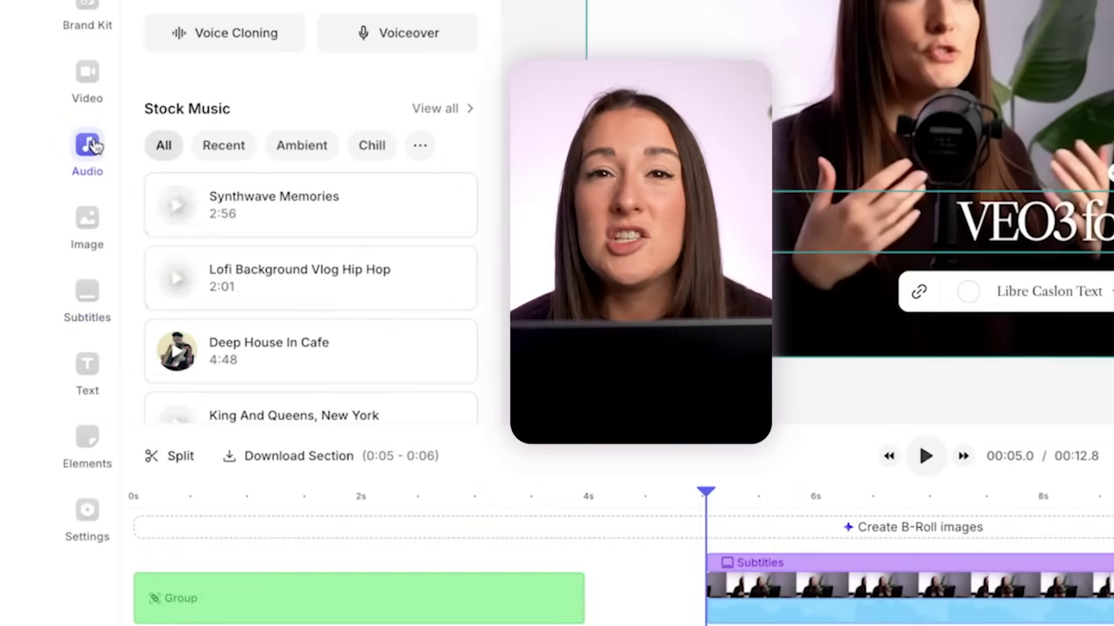
{"action": "left_click", "coordinate": [450, 109]}
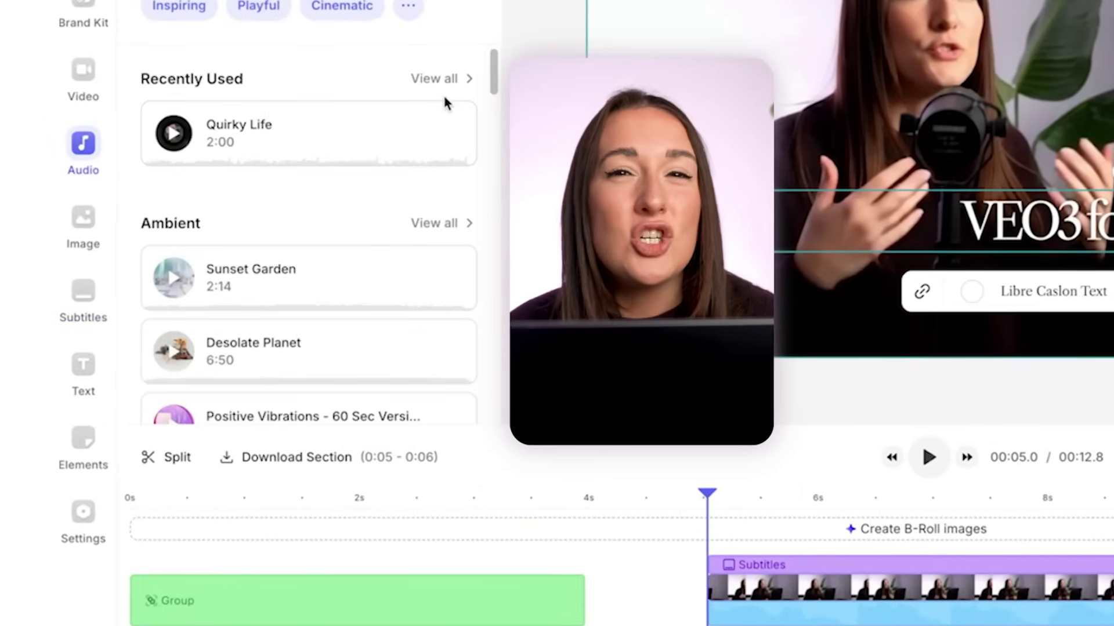
{"action": "mouse_move", "coordinate": [407, 150]}
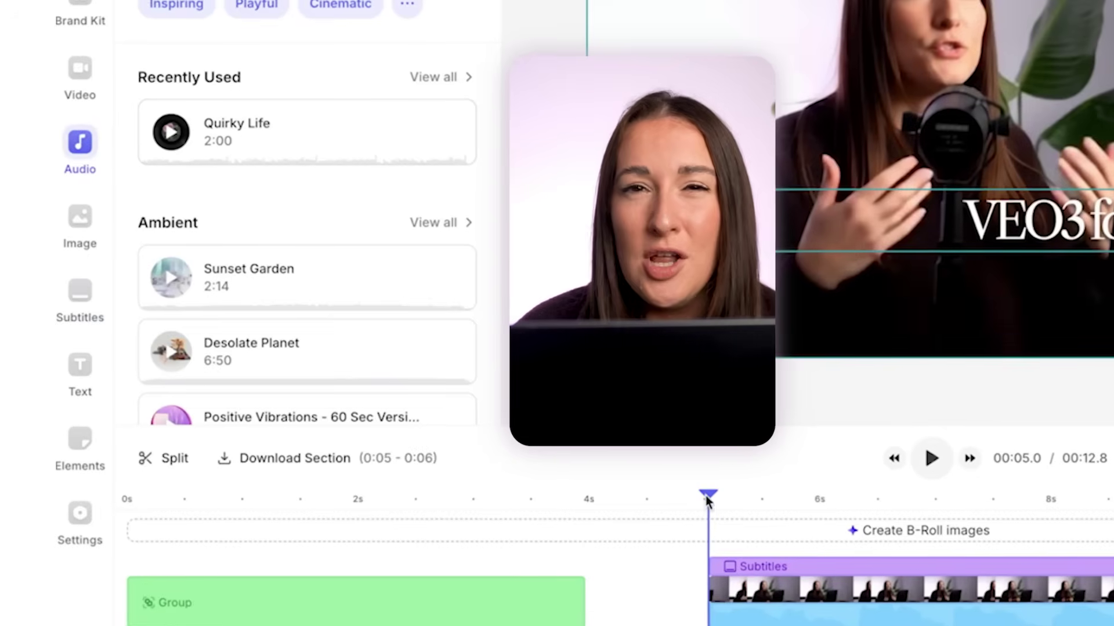
{"action": "left_click_drag", "start_coordinate": [705, 495], "coordinate": [105, 511]}
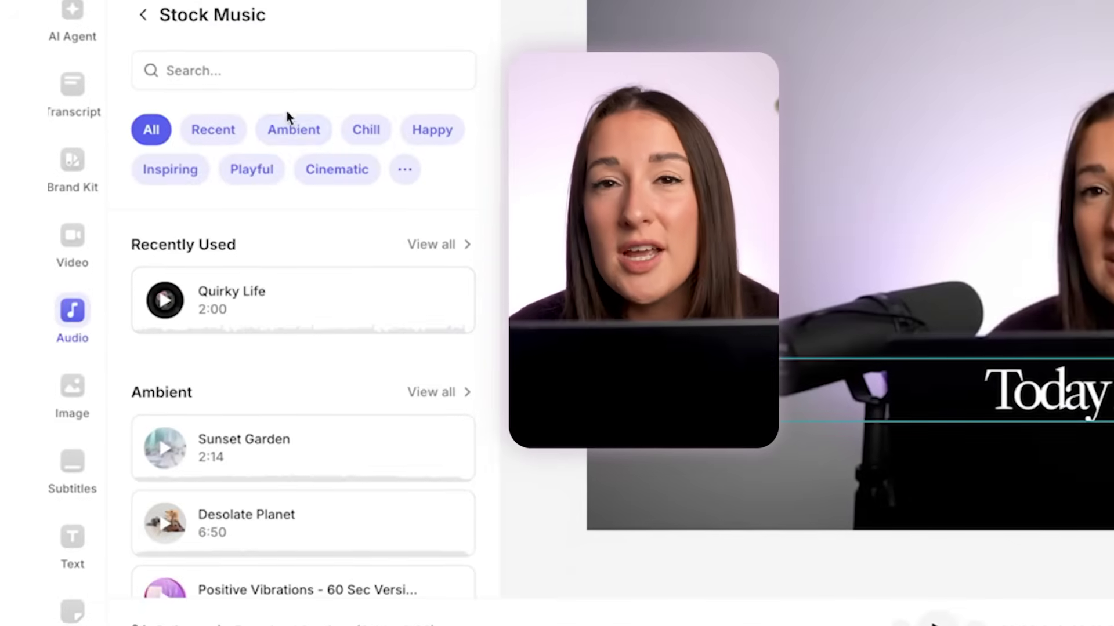
{"action": "left_click", "coordinate": [294, 134]}
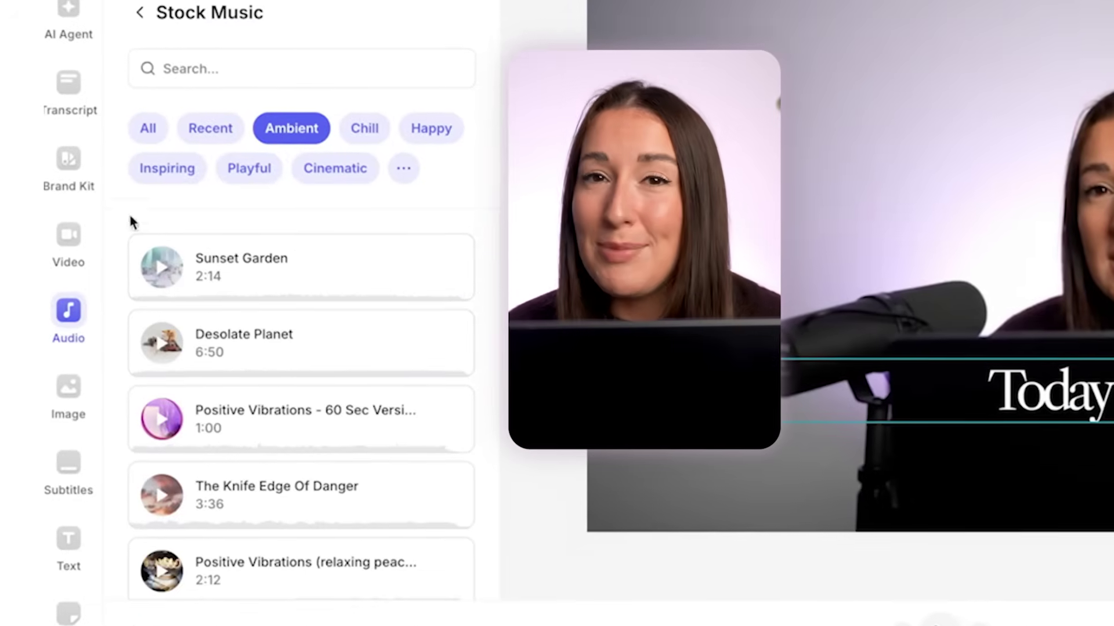
{"action": "left_click", "coordinate": [154, 278]}
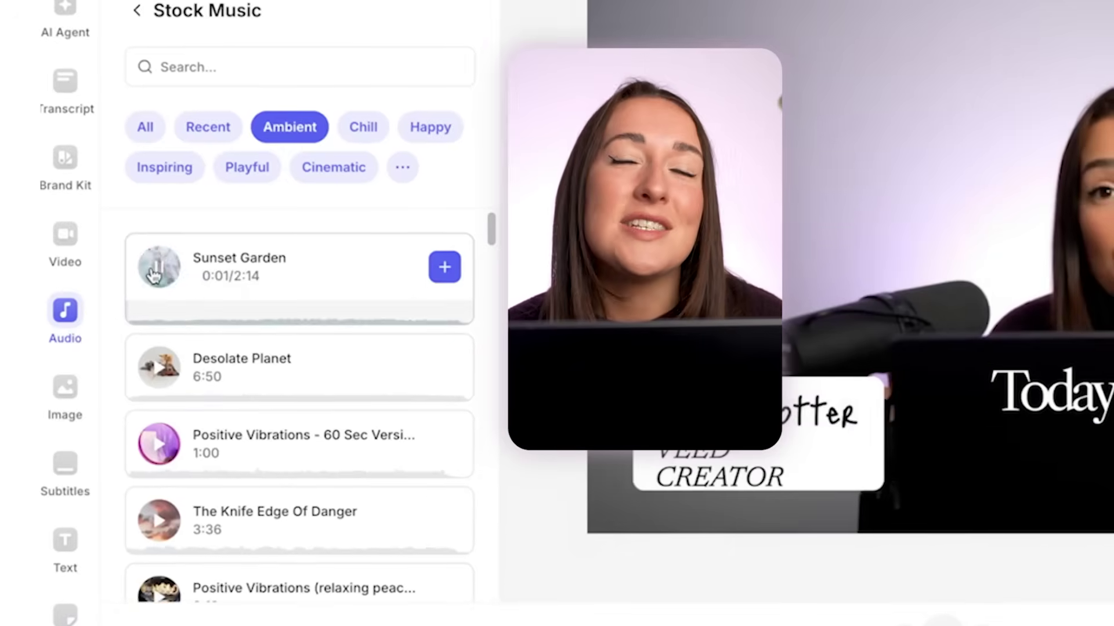
{"action": "left_click", "coordinate": [154, 273]}
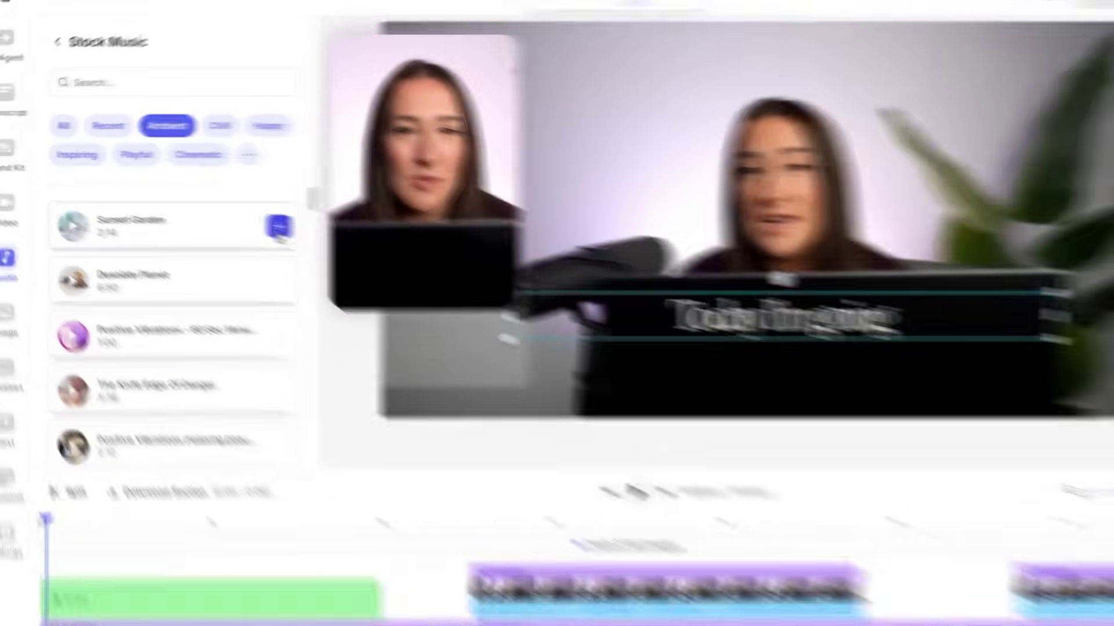
{"action": "left_click", "coordinate": [445, 282]}
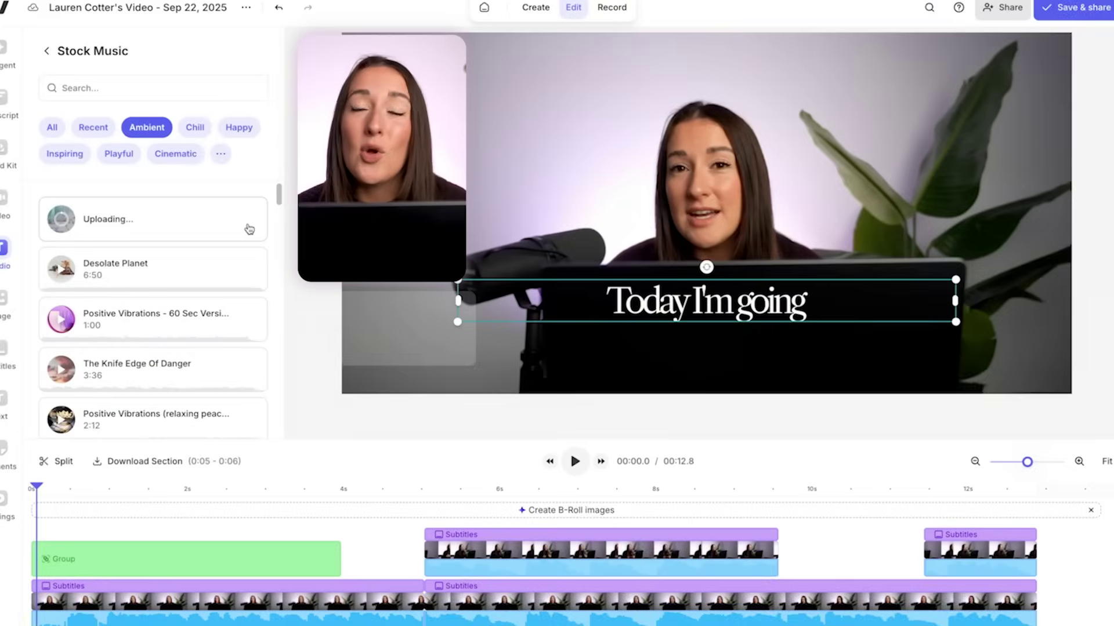
Trim the Sunset Garden track at 12.8 s so it ends with the video.
{"action": "scroll", "coordinate": [1057, 569], "scroll_direction": "right", "scroll_amount": 3}
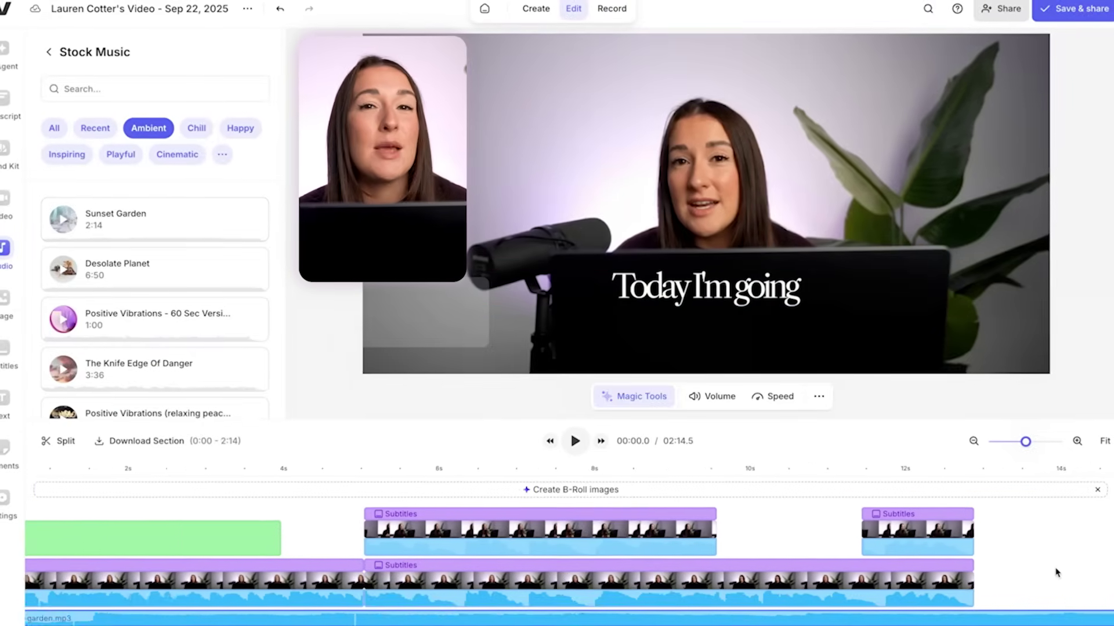
{"action": "left_click", "coordinate": [854, 471]}
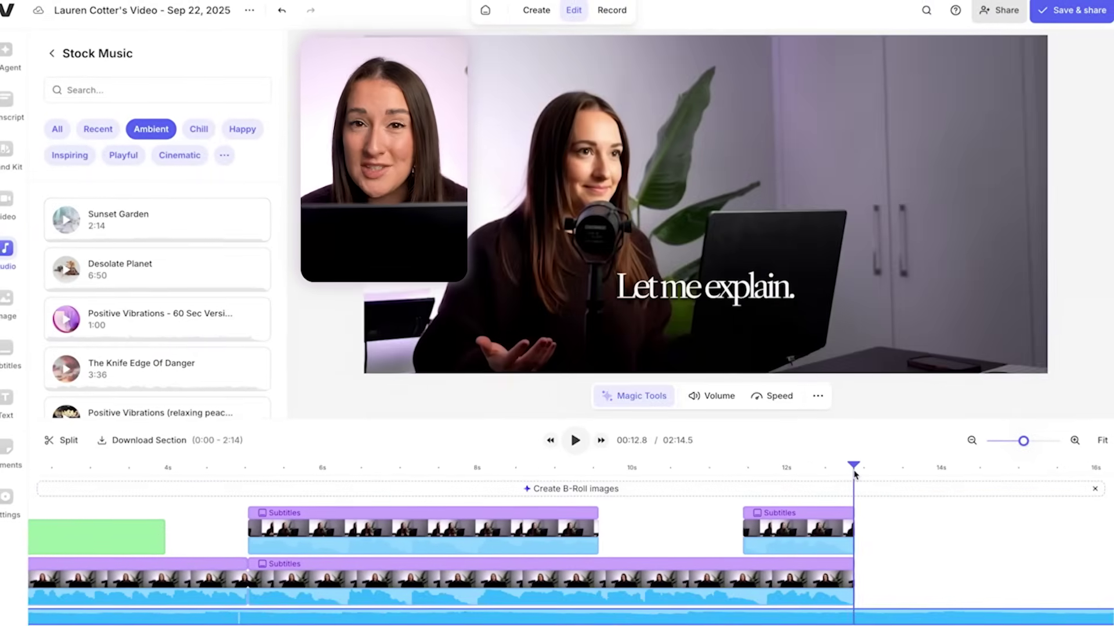
{"action": "left_click", "coordinate": [933, 620]}
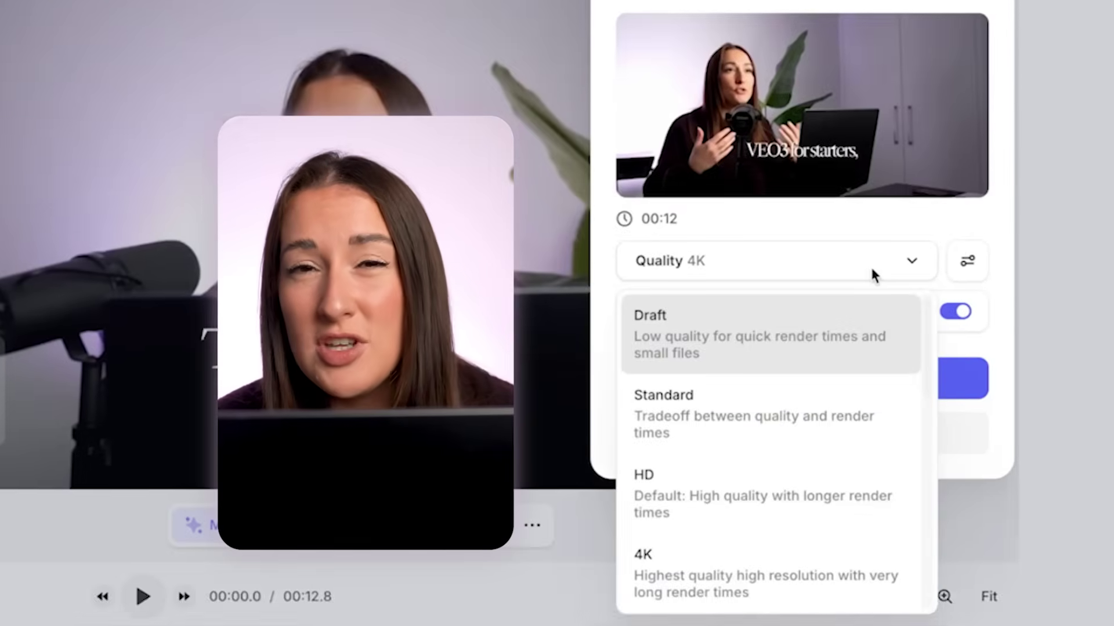
Set export quality to HD, keep Burn Subtitles on, and start the export.
{"action": "left_click", "coordinate": [786, 606]}
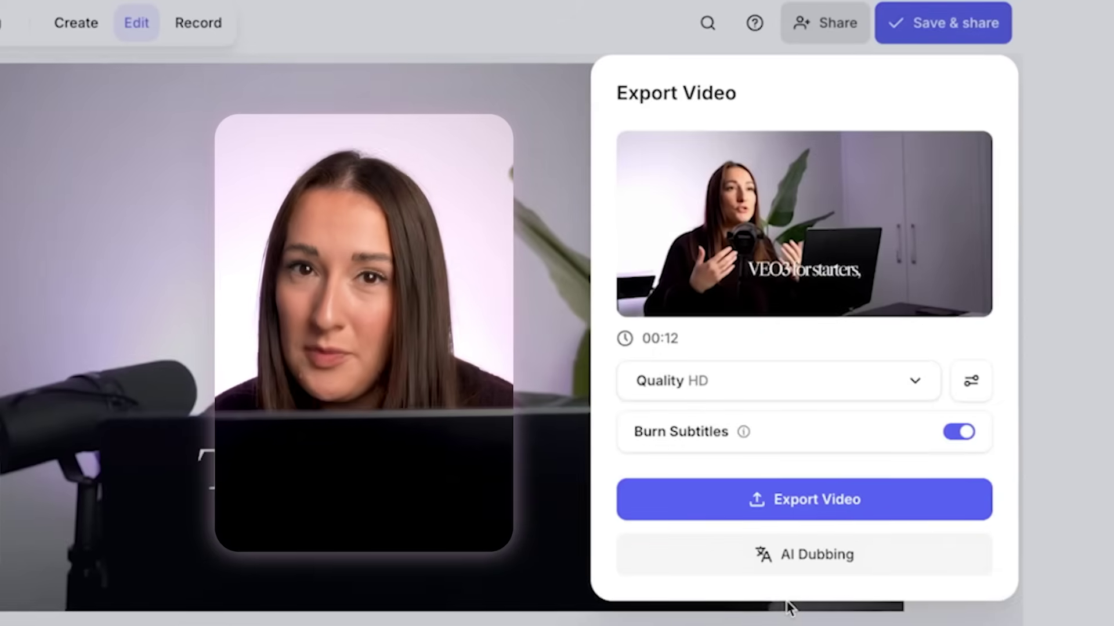
{"action": "left_click", "coordinate": [963, 433]}
{"action": "left_click", "coordinate": [963, 434]}
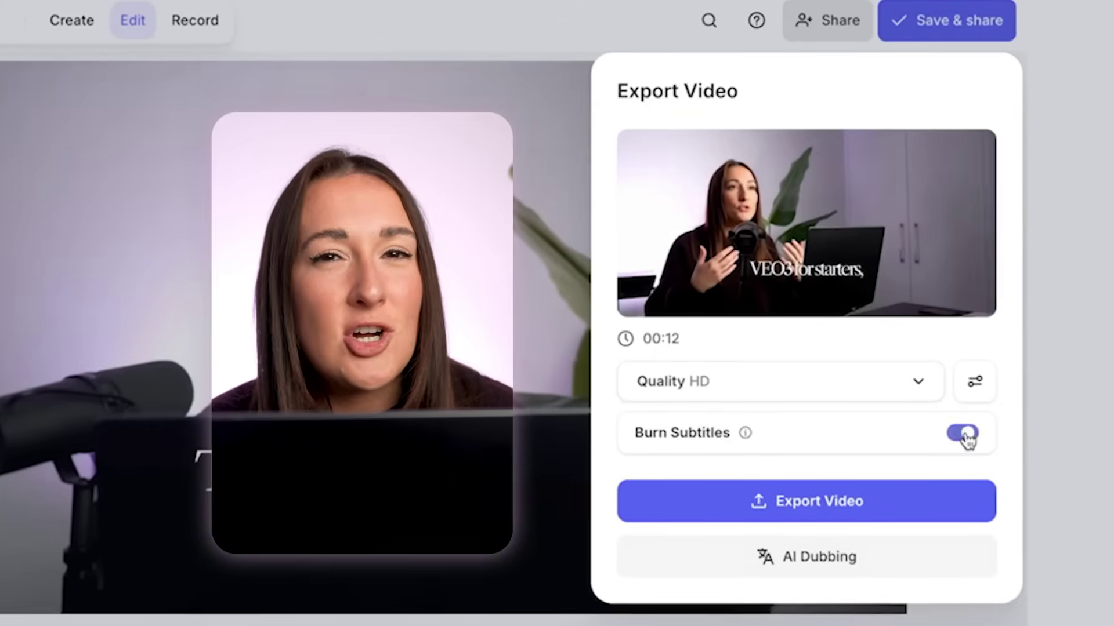
{"action": "left_click", "coordinate": [821, 503]}
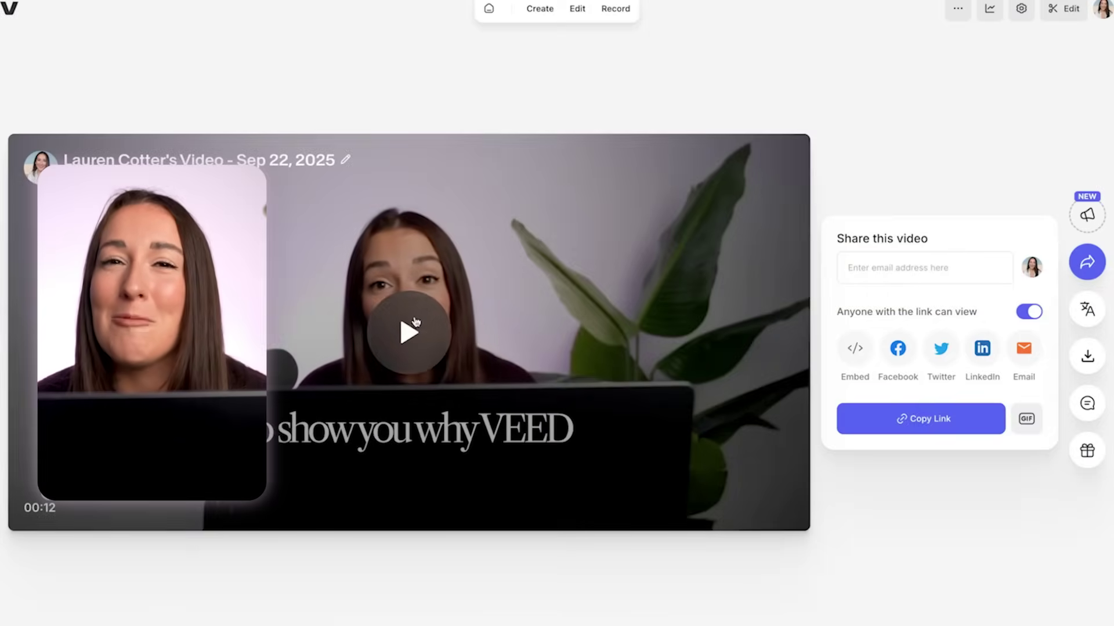
Start playing the exported talking video in the share page's player.
{"action": "left_click", "coordinate": [409, 331]}
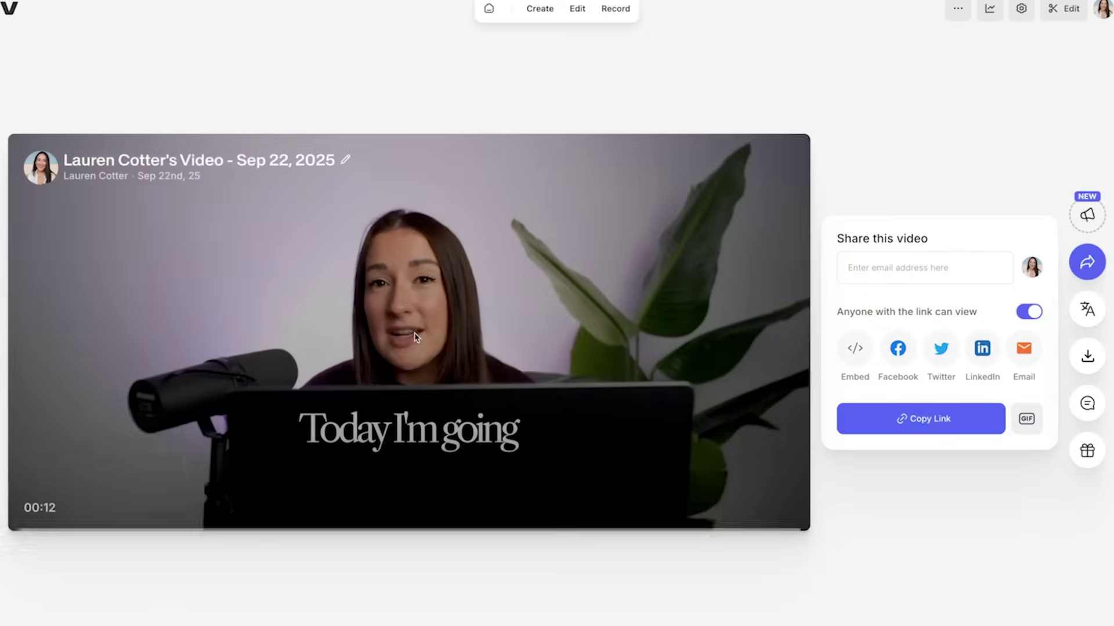